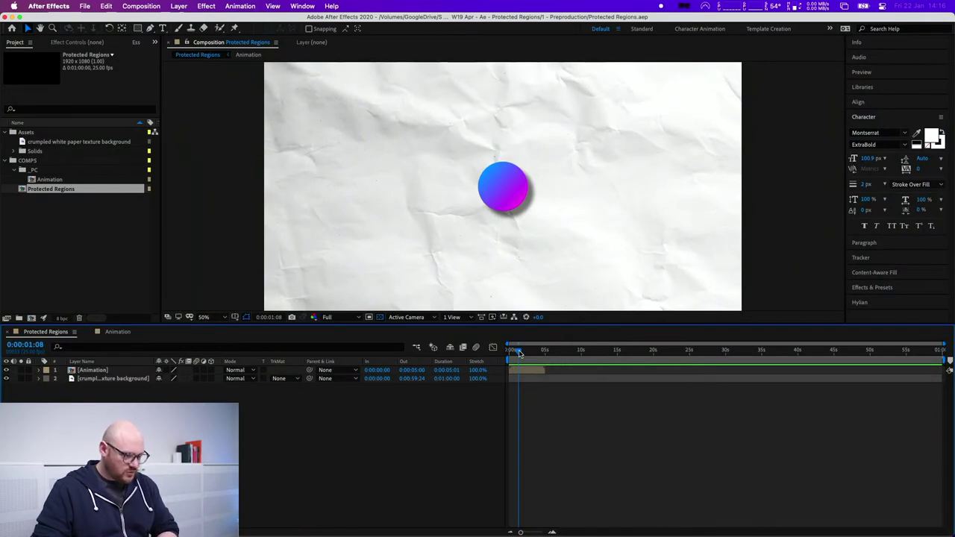
- Select the Animation layer and preview the ball's original animation from the start
click(89, 370)
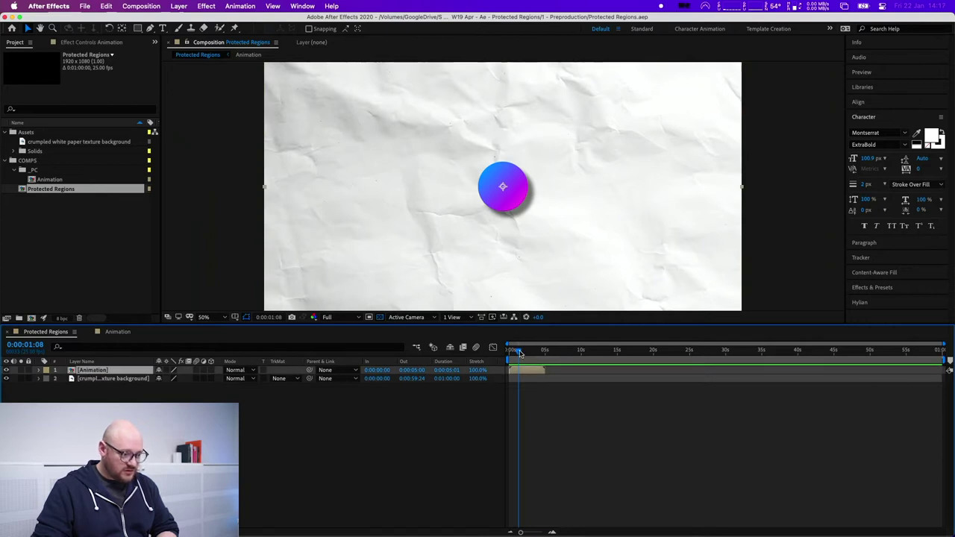
drag(520, 354, 509, 354)
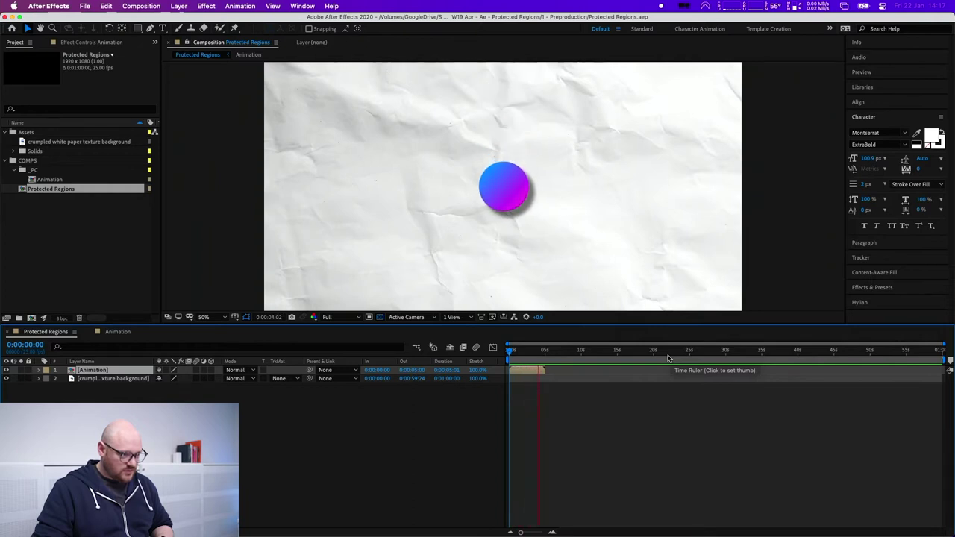
key(space)
drag(507, 359, 536, 354)
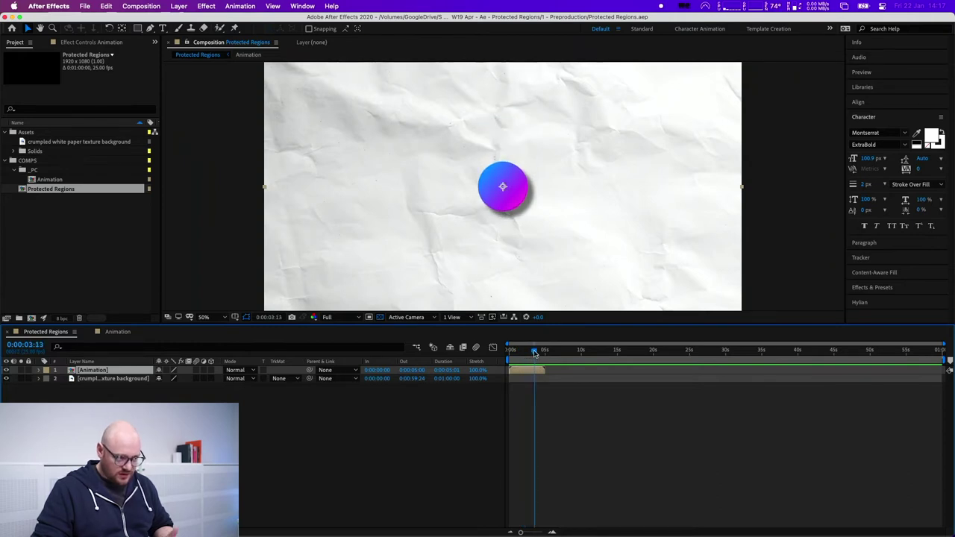
key(space)
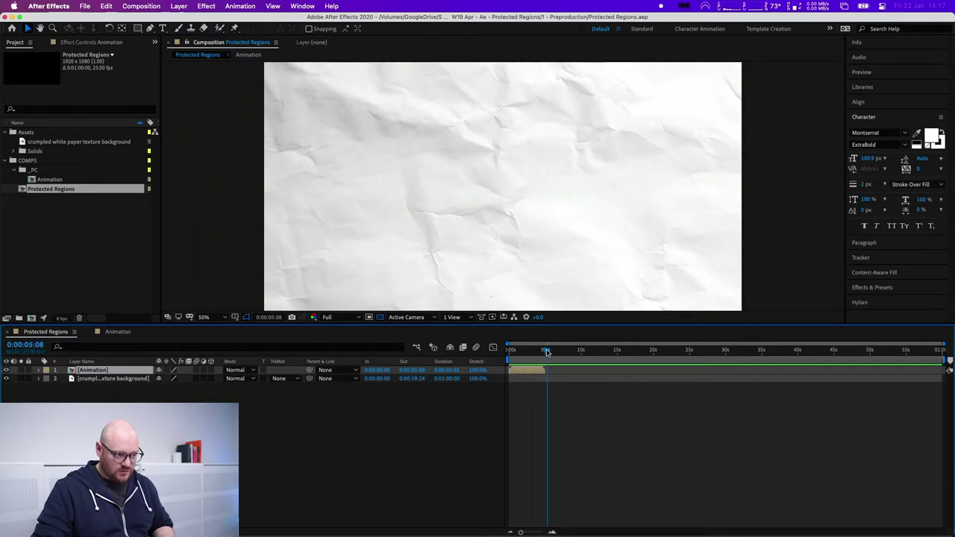
key(space)
drag(535, 354, 534, 354)
click(417, 410)
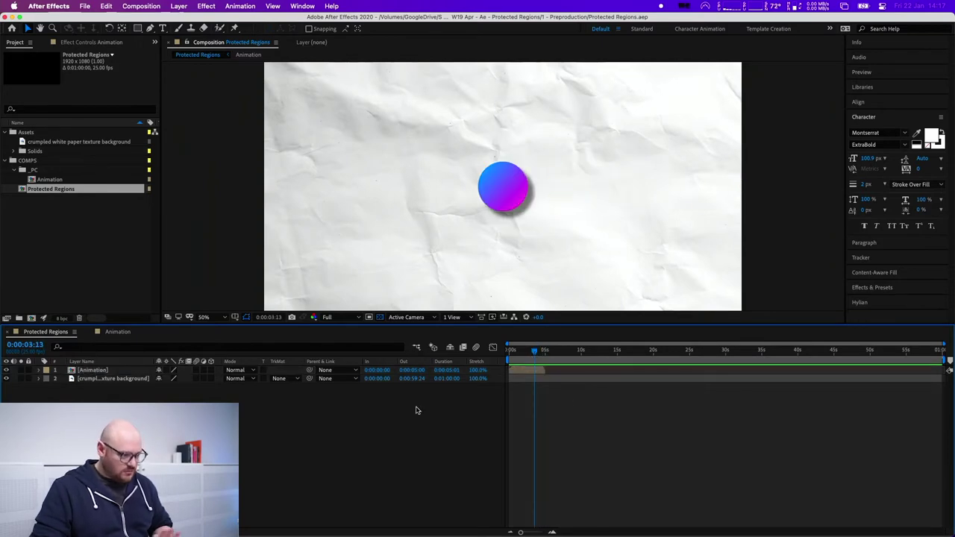
click(107, 371)
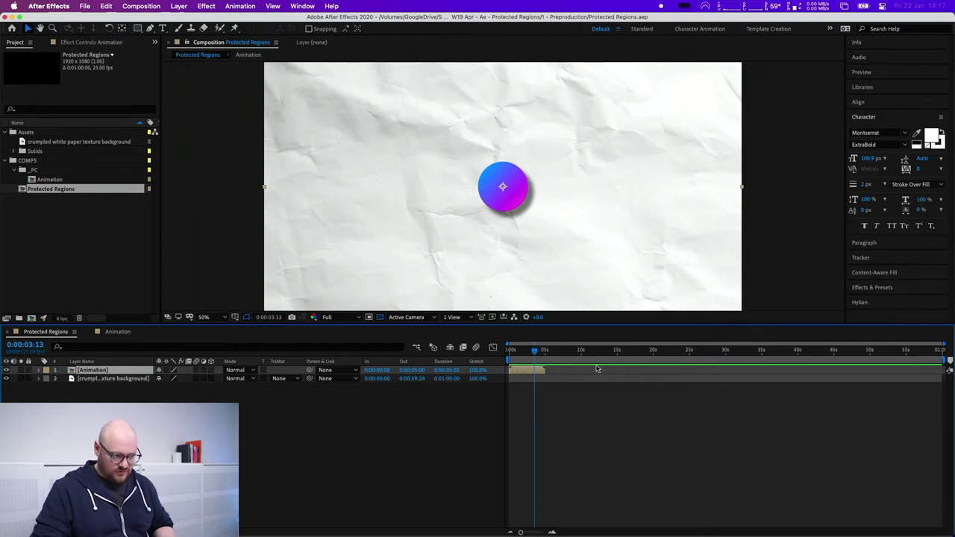
- Stretch the Animation layer to 400% (about 20 seconds) and preview its start, middle and end
drag(543, 371, 545, 371)
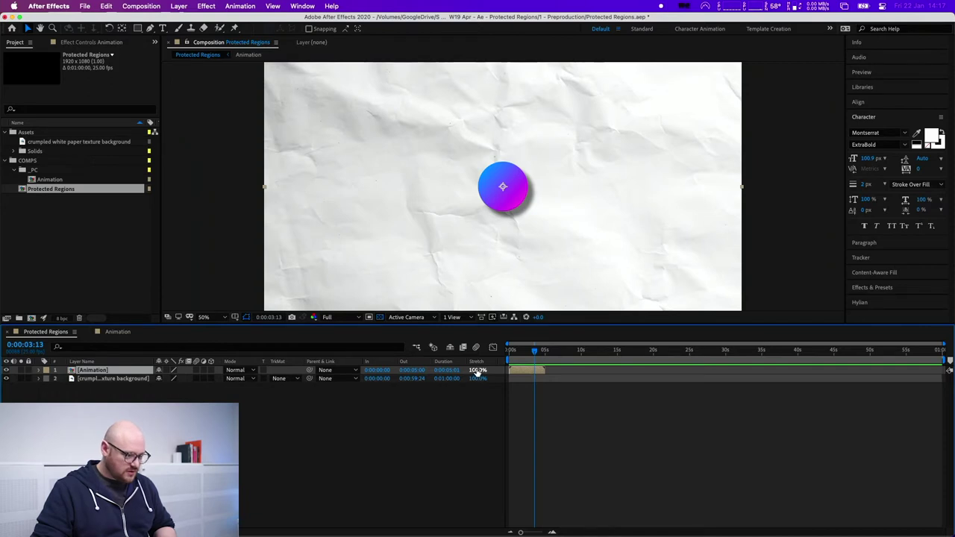
drag(478, 372, 535, 373)
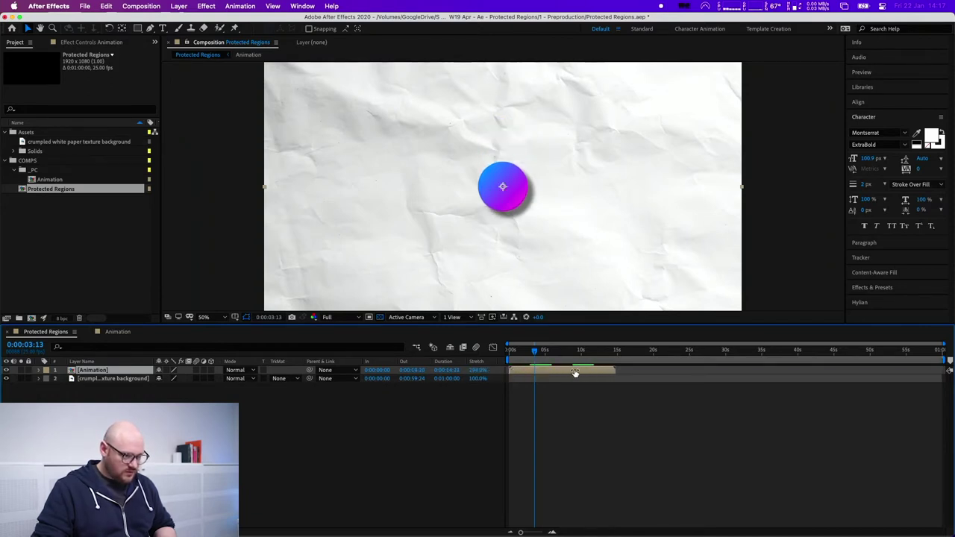
drag(579, 372, 628, 373)
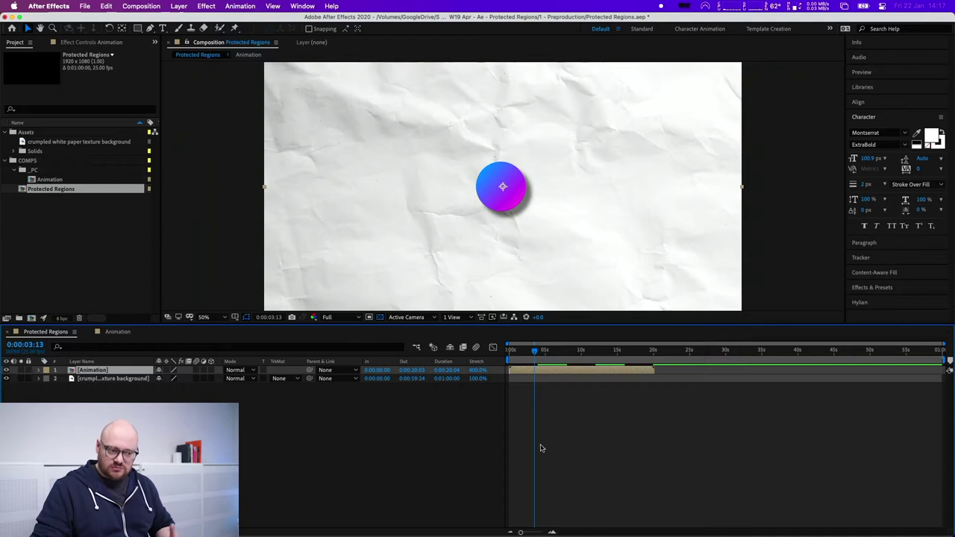
drag(535, 352, 483, 355)
key(space)
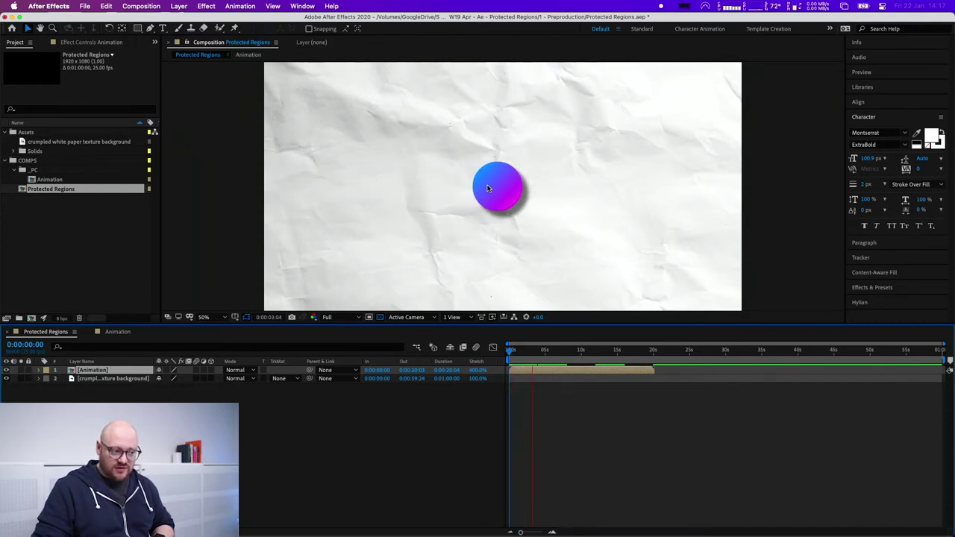
click(572, 354)
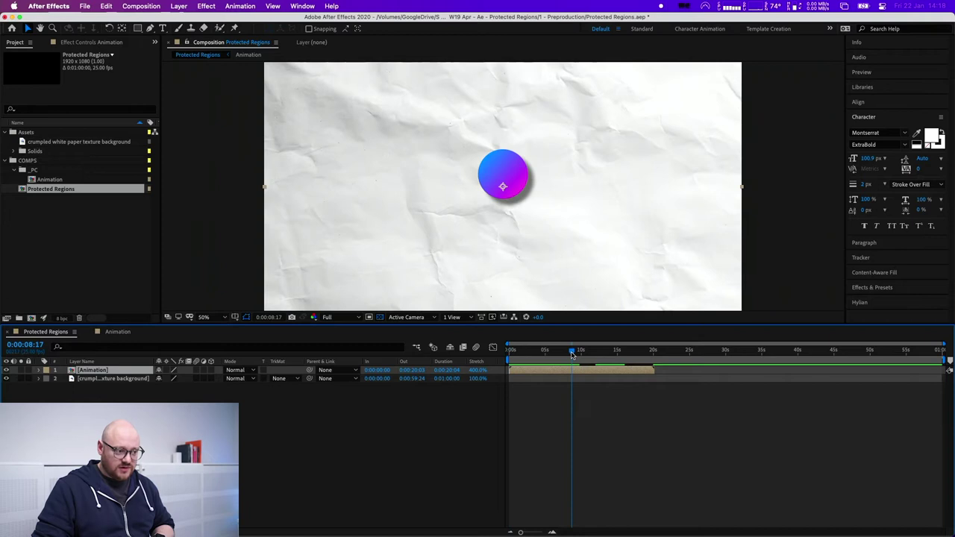
key(space)
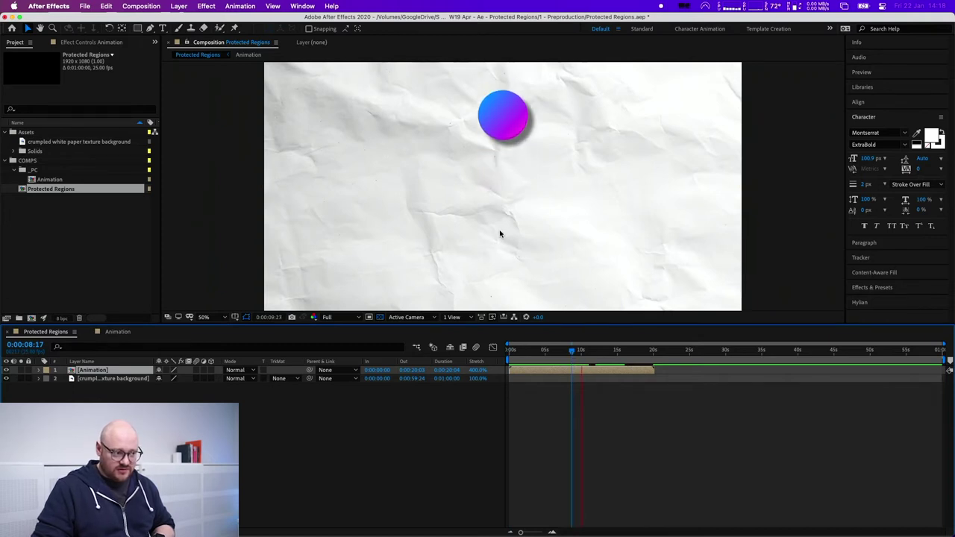
click(635, 352)
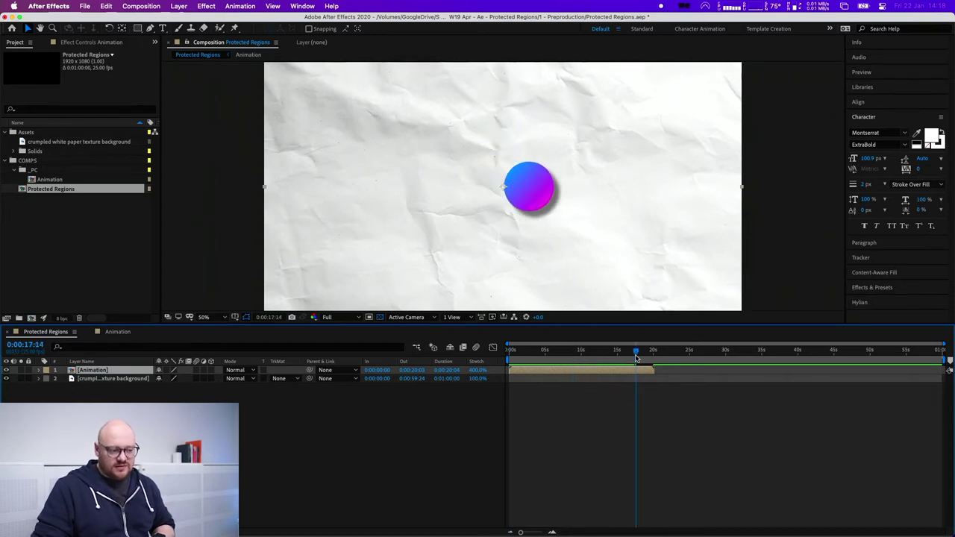
key(space)
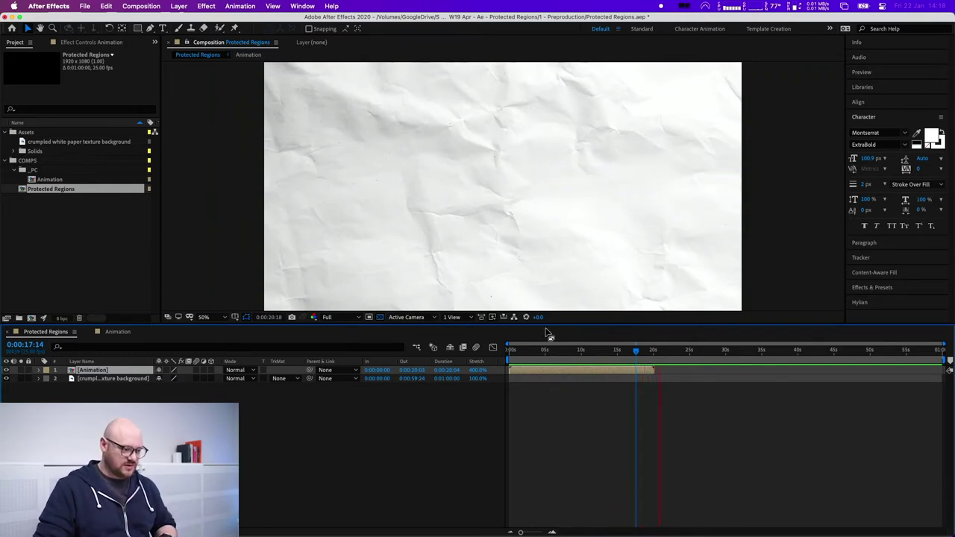
mouse_move(591, 359)
mouse_down()
mouse_move(506, 363)
mouse_move(617, 355)
mouse_move(612, 364)
mouse_up()
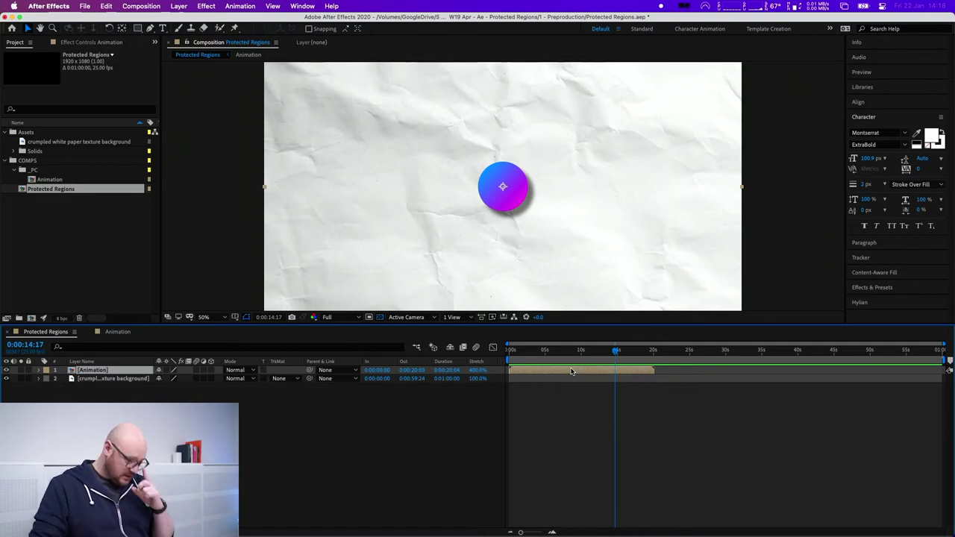
- Reset the Animation layer's Stretch Factor to 100%, restoring its 0:00:05:01 duration
click(473, 370)
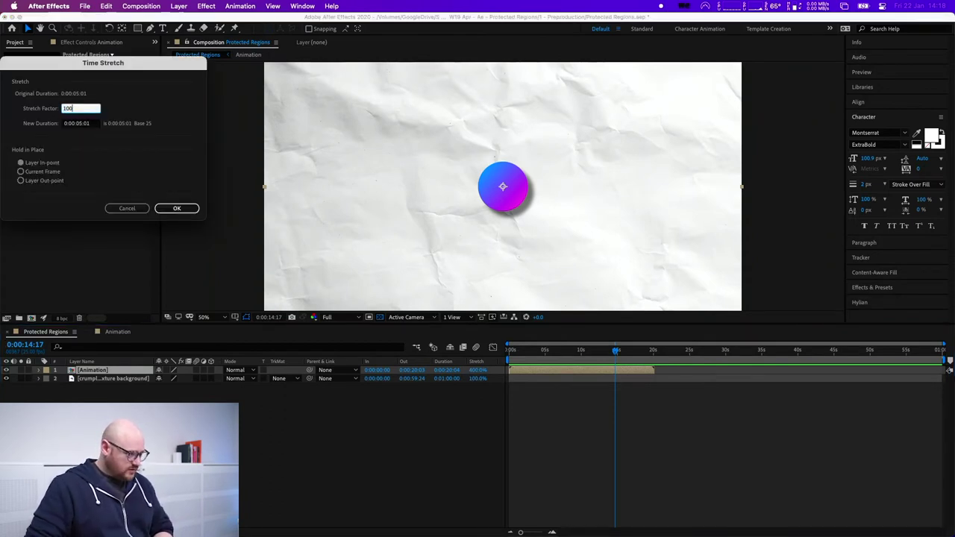
key(Return)
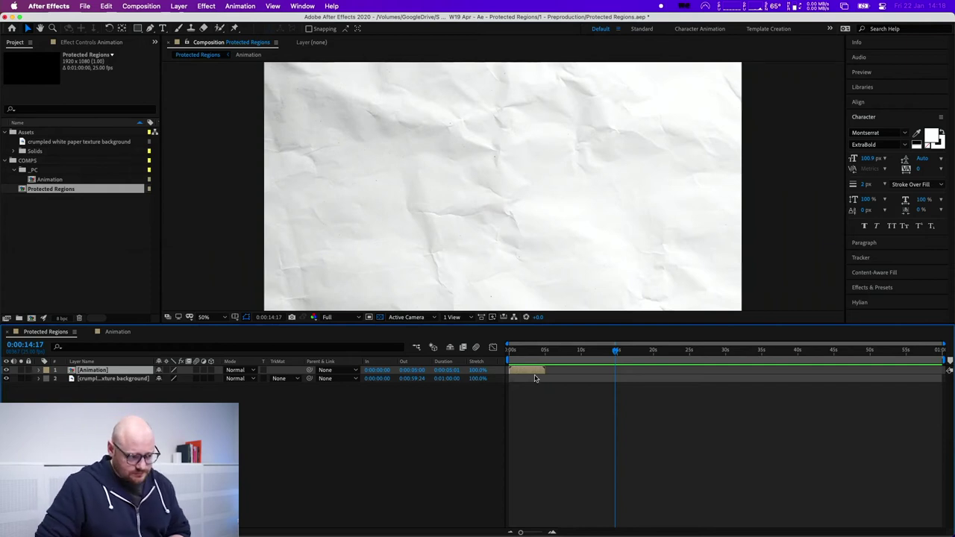
drag(556, 350, 533, 364)
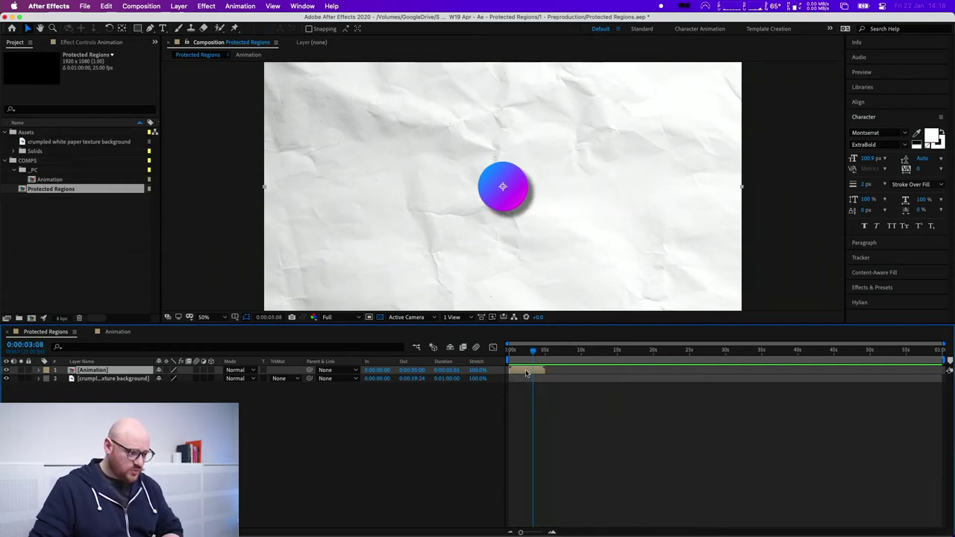
- Open the Animation precomp and preview the ball sliding in from the start
double_click(525, 373)
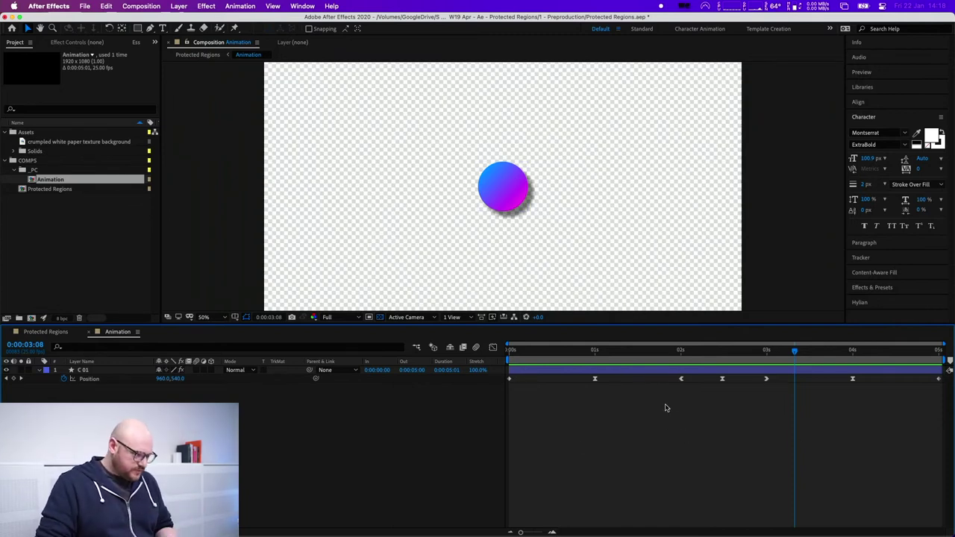
drag(624, 364, 508, 358)
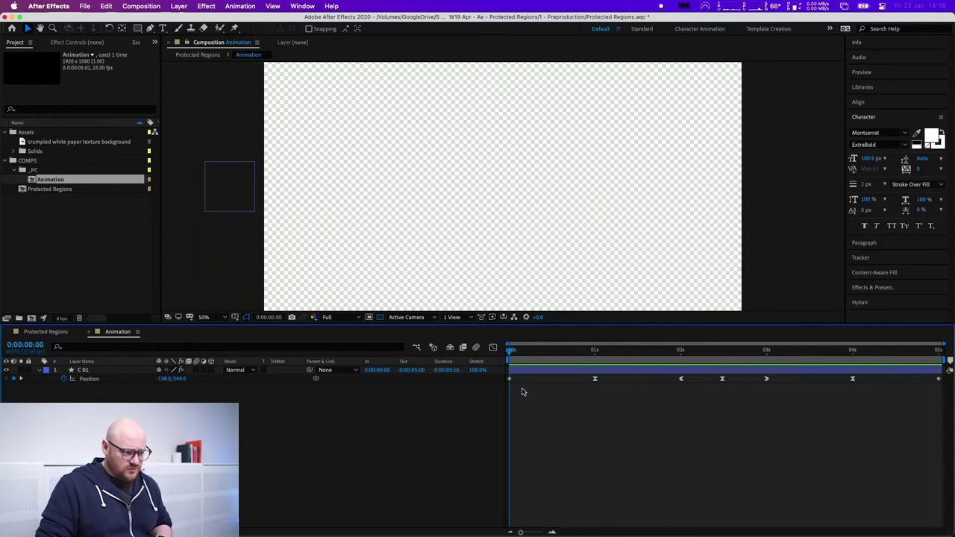
key(space)
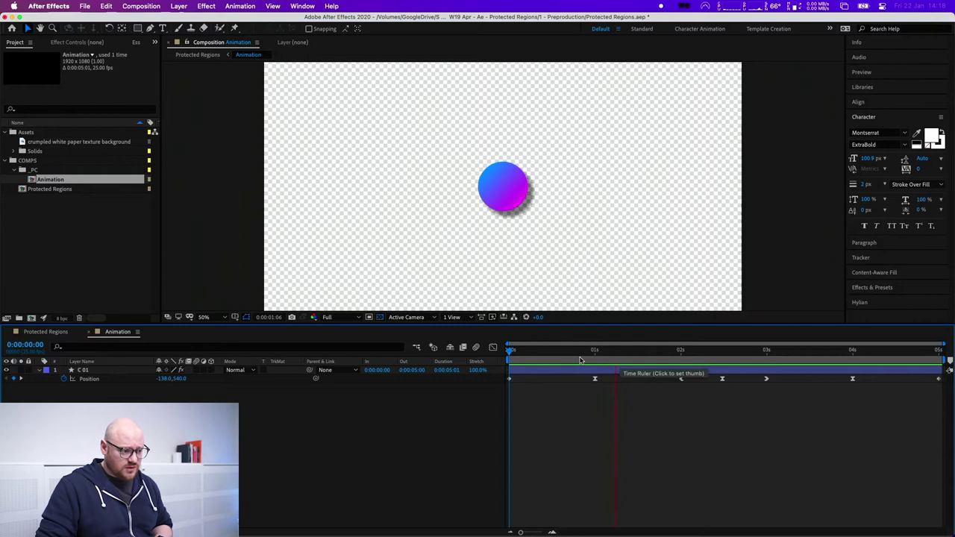
mouse_move(617, 355)
mouse_down()
mouse_move(692, 381)
mouse_move(925, 386)
mouse_move(794, 389)
mouse_up()
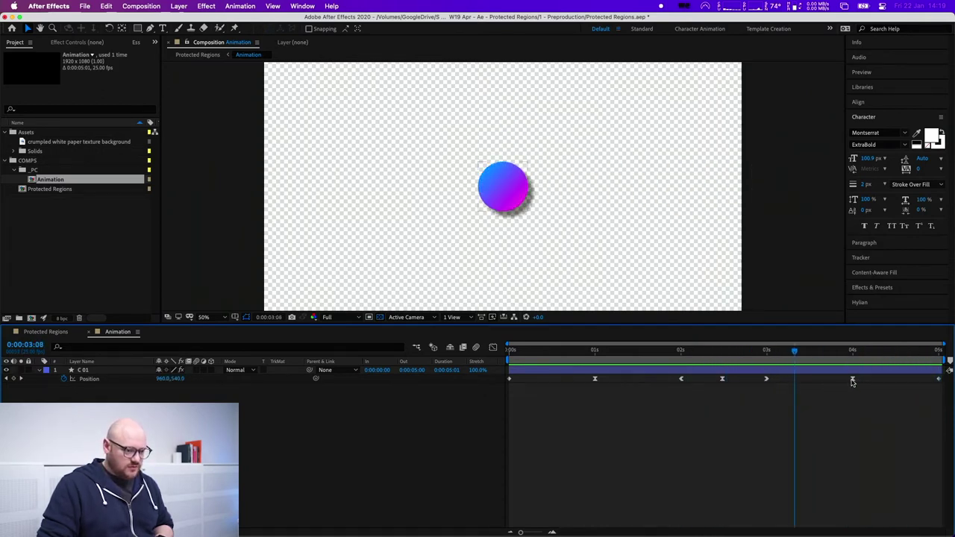
- Marquee-select the C 01 layer's Position keyframes across 0–4 seconds to inspect them
drag(757, 391, 868, 375)
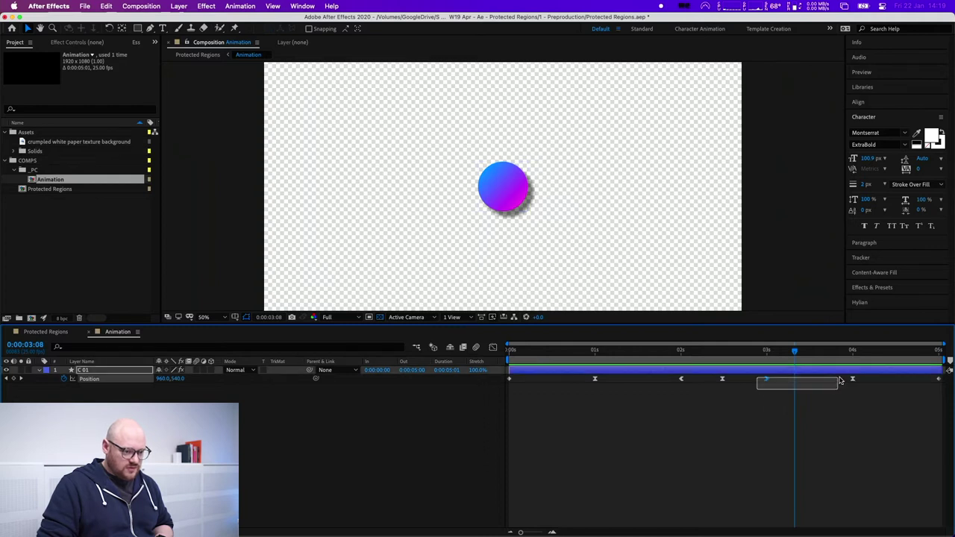
drag(581, 393, 698, 374)
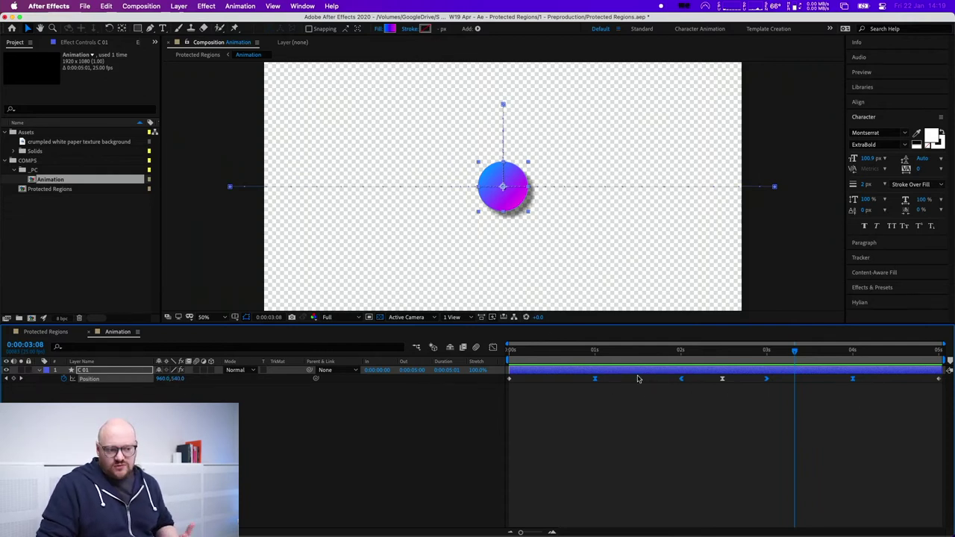
click(725, 424)
drag(624, 353, 605, 354)
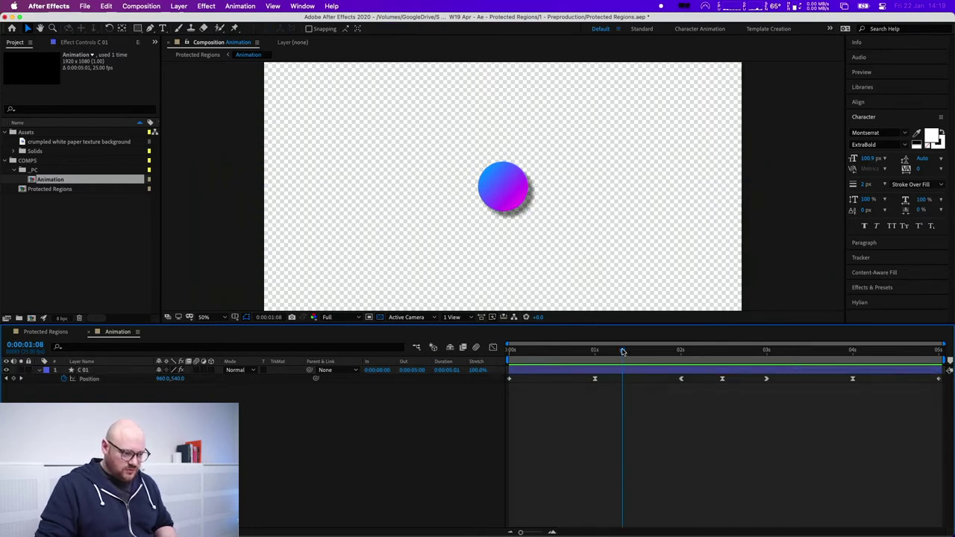
drag(607, 394, 491, 371)
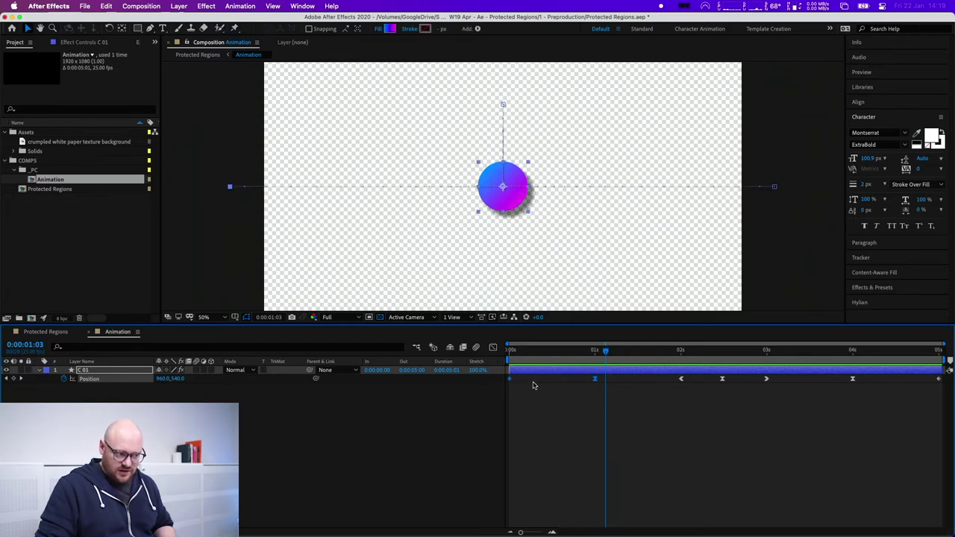
mouse_move(665, 395)
mouse_down()
mouse_move(814, 374)
mouse_move(933, 373)
mouse_up()
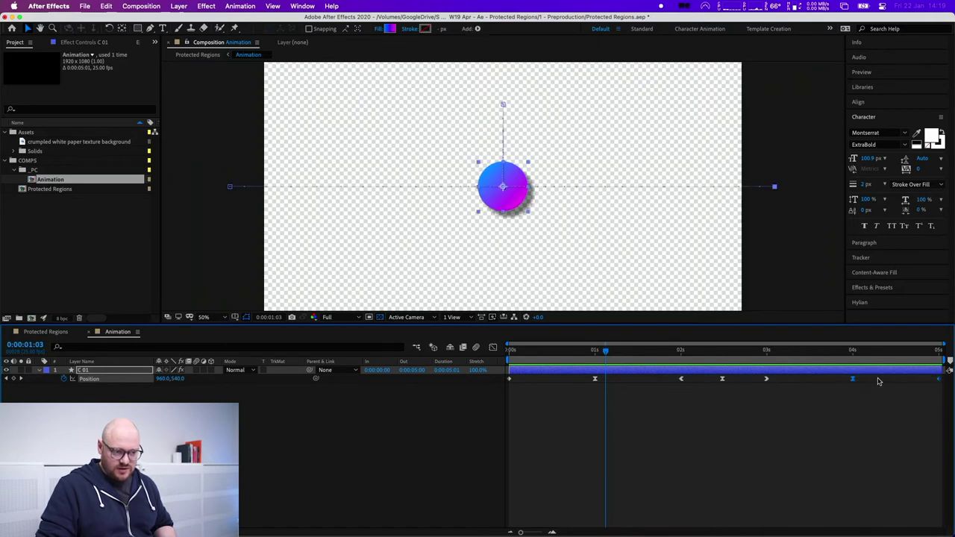
click(783, 385)
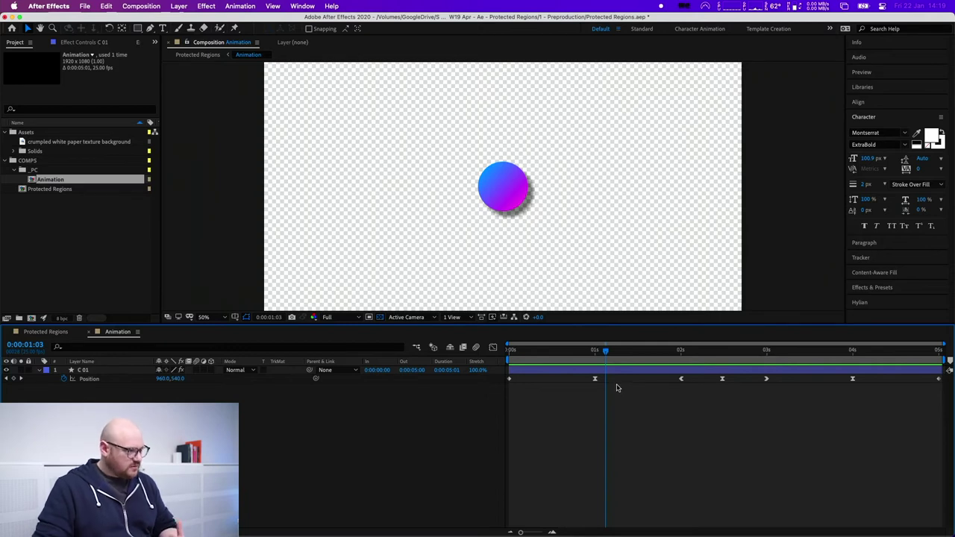
- Create an intro protected region extended to the 1-second keyframe, then loop-preview the animation
click(135, 7)
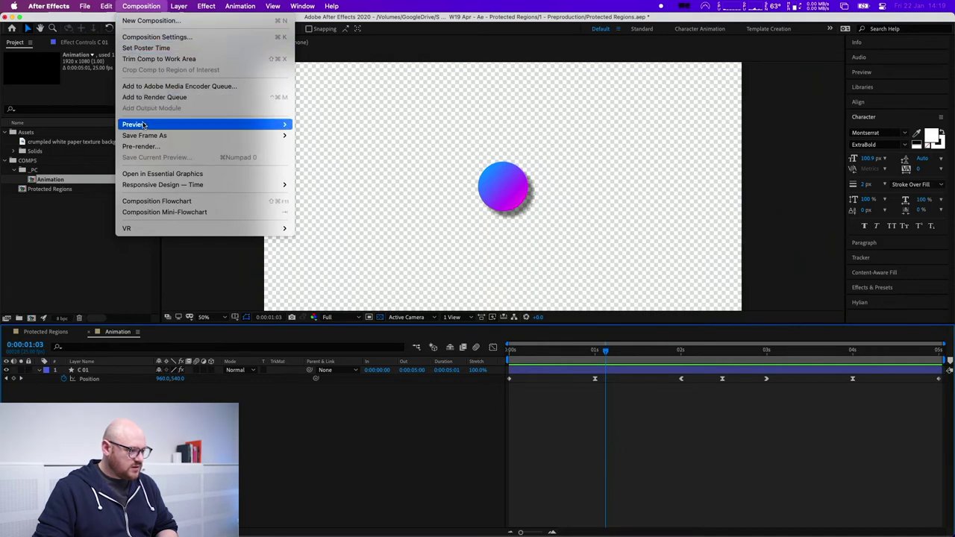
mouse_move(141, 187)
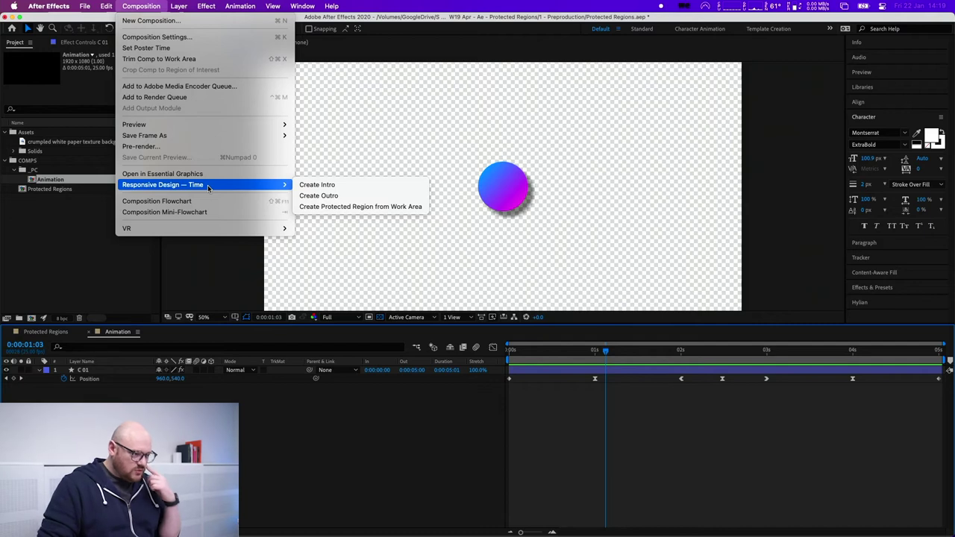
click(315, 189)
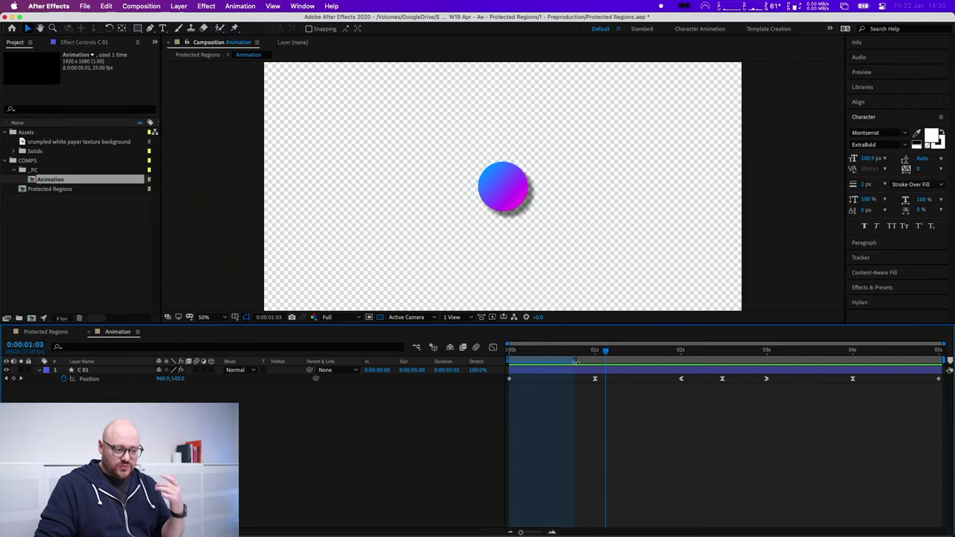
drag(576, 362, 594, 364)
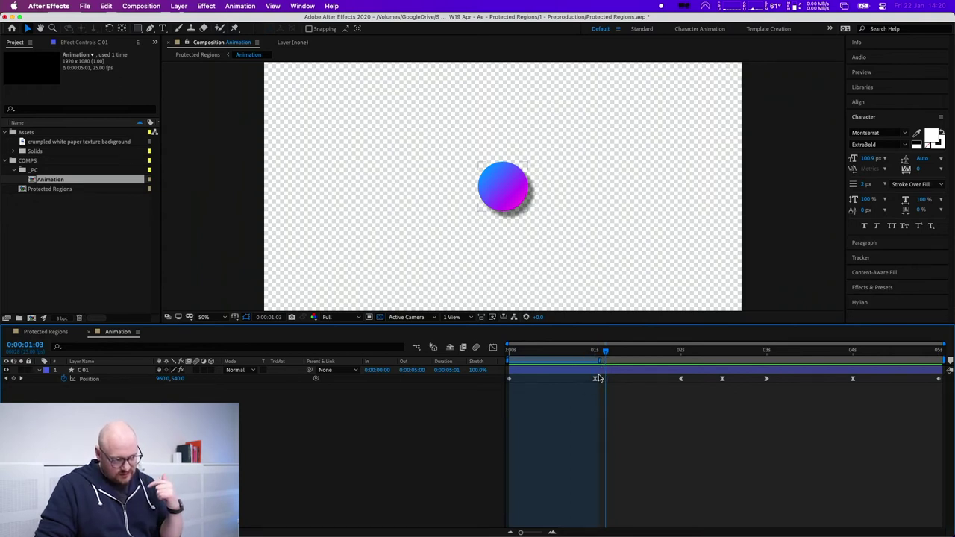
key(space)
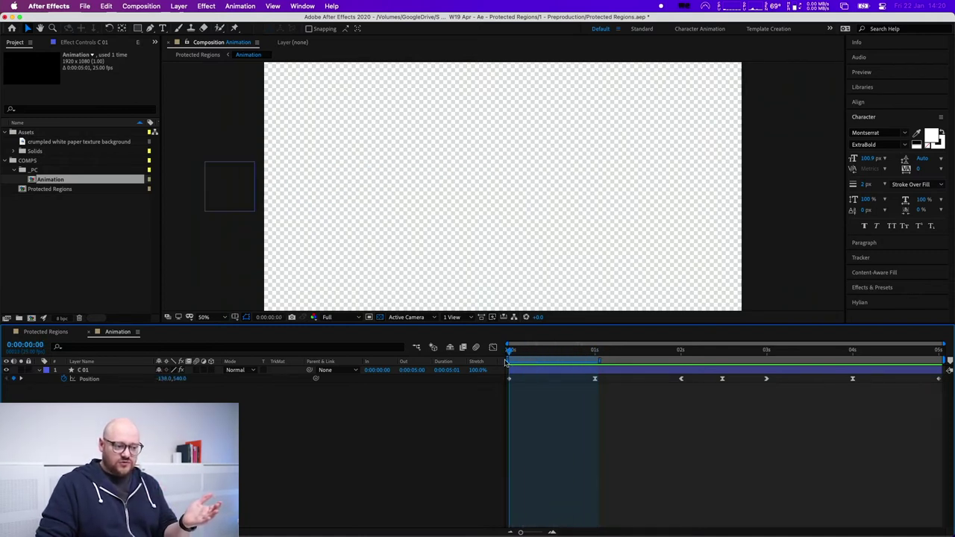
click(609, 364)
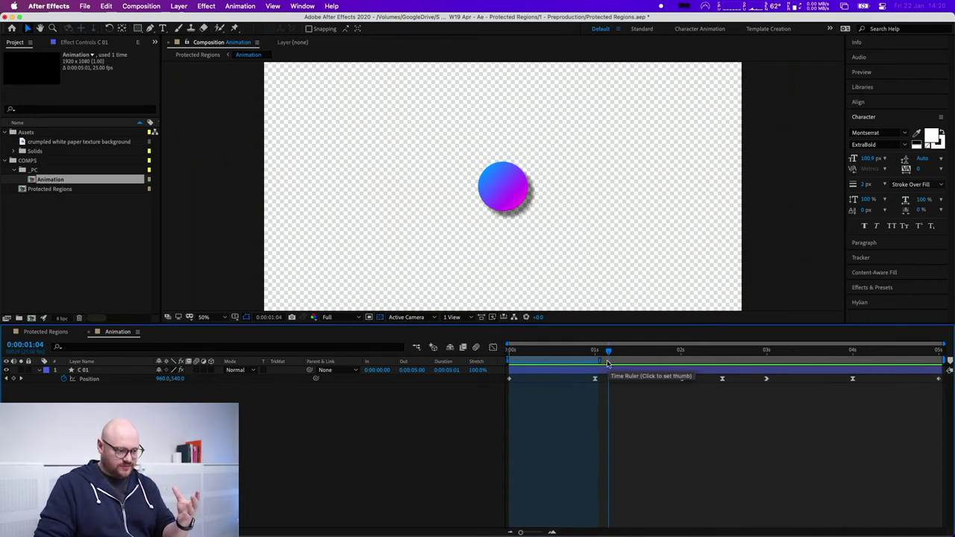
- Add an outro protected region and move its start back to the 4-second keyframe
click(132, 6)
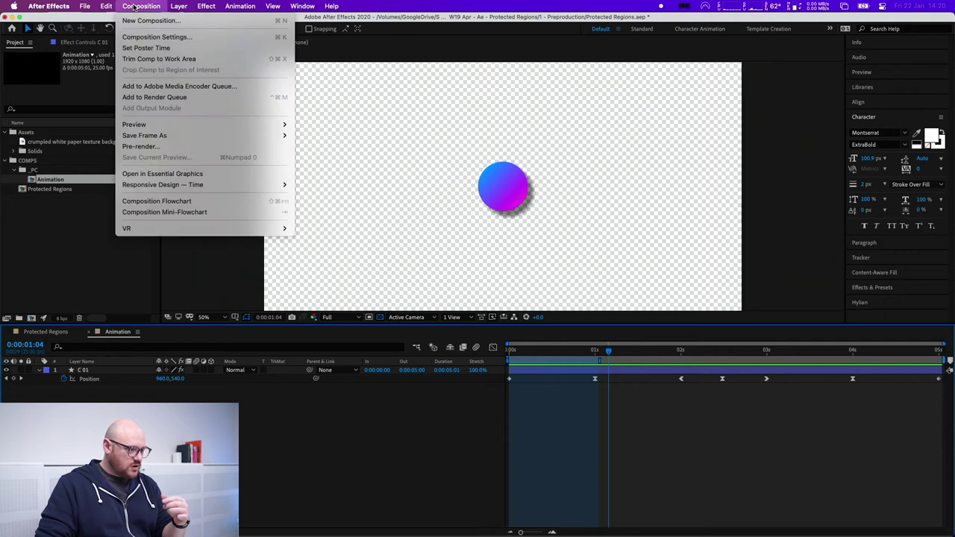
mouse_move(215, 188)
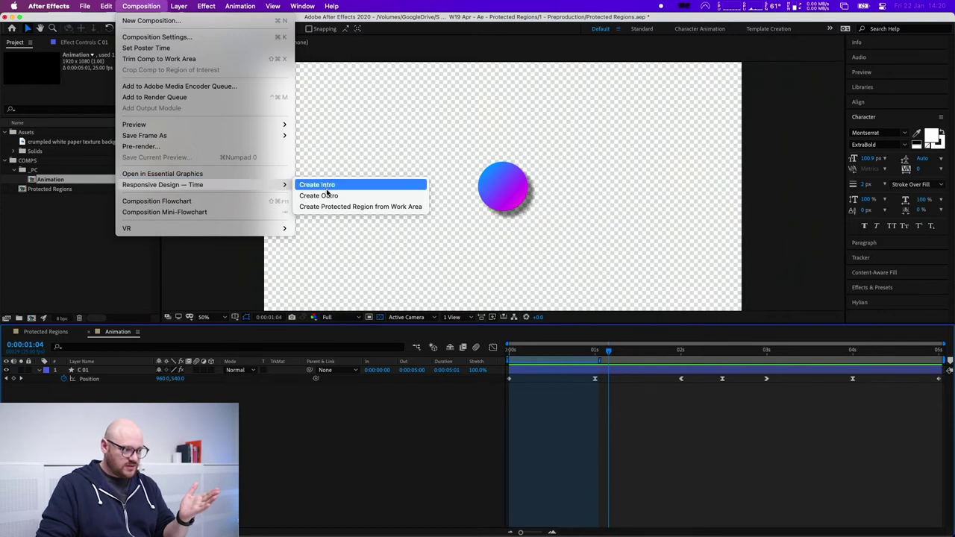
click(339, 197)
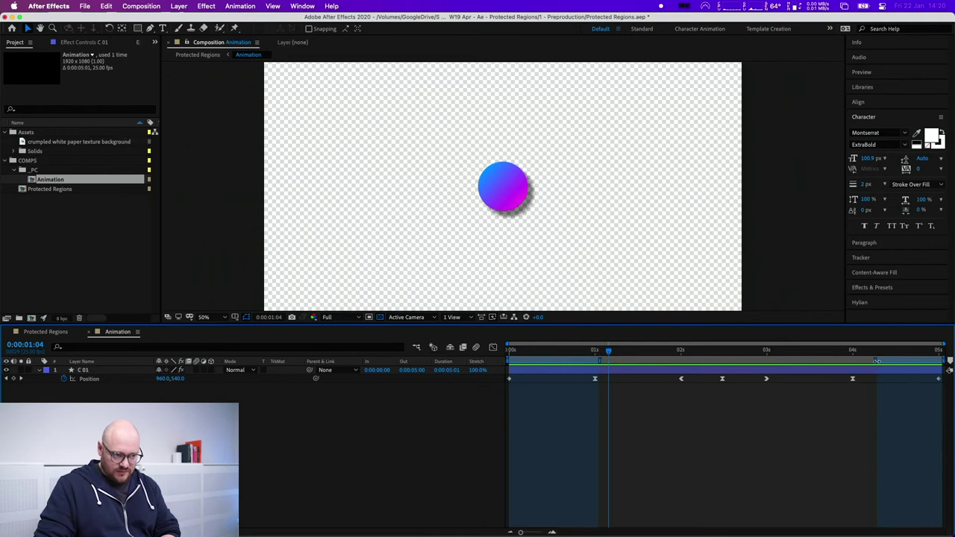
drag(875, 361, 856, 361)
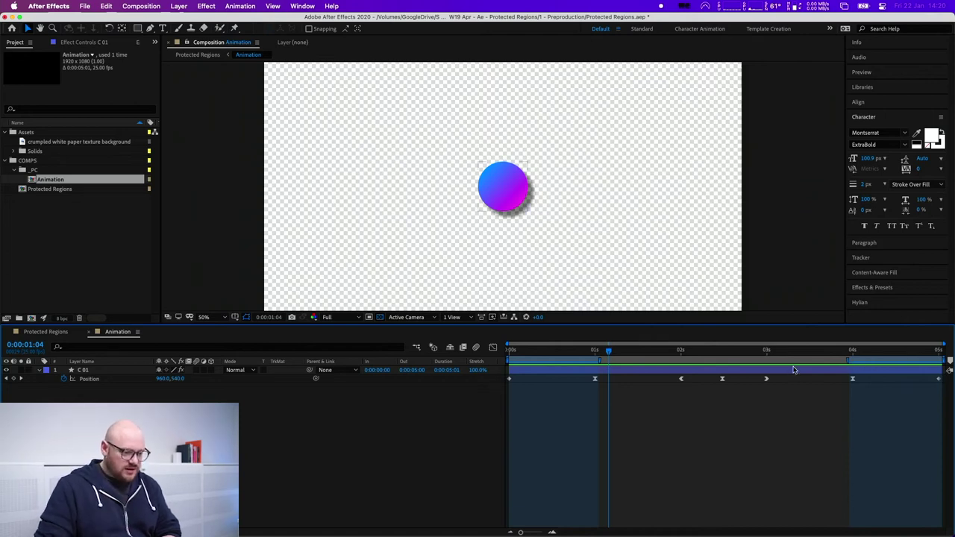
- Check the ball's motion between 1:19 and 2:10, then start the work area just before 2 seconds
click(661, 351)
mouse_move(665, 352)
mouse_down()
mouse_move(679, 353)
mouse_move(663, 352)
mouse_up()
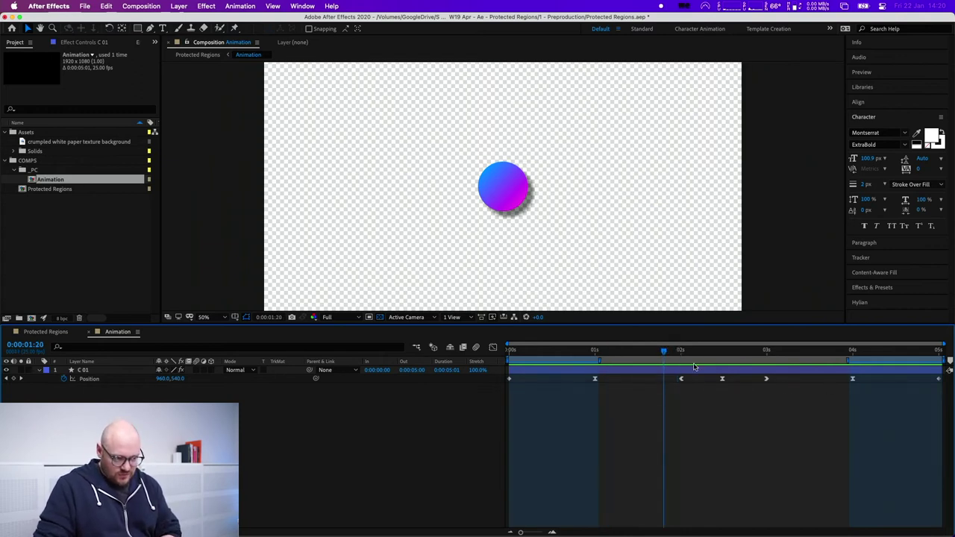
drag(665, 350, 677, 354)
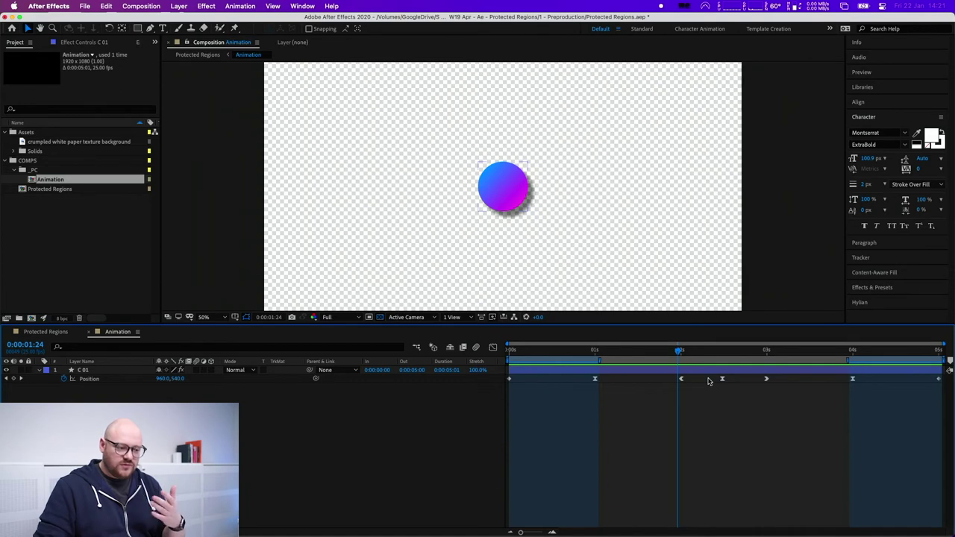
click(714, 359)
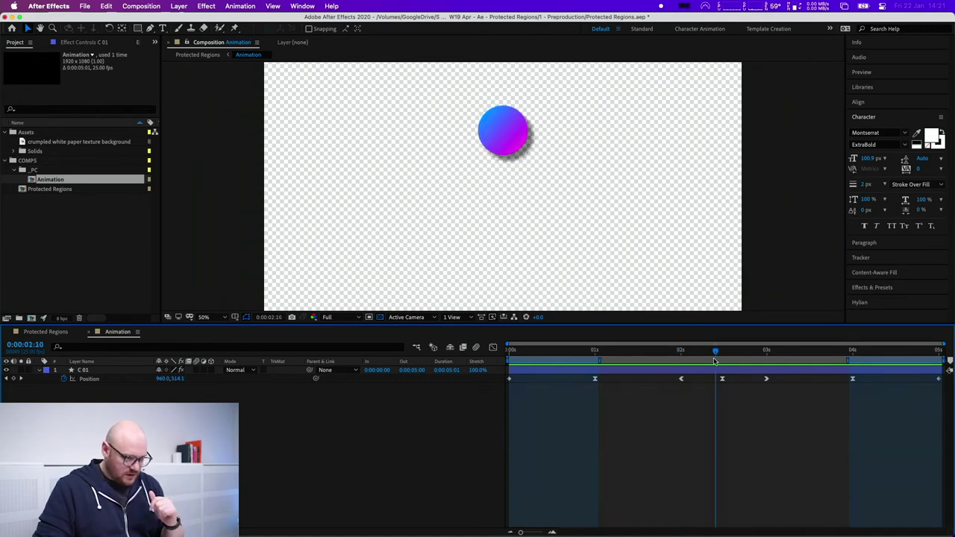
drag(505, 358, 672, 361)
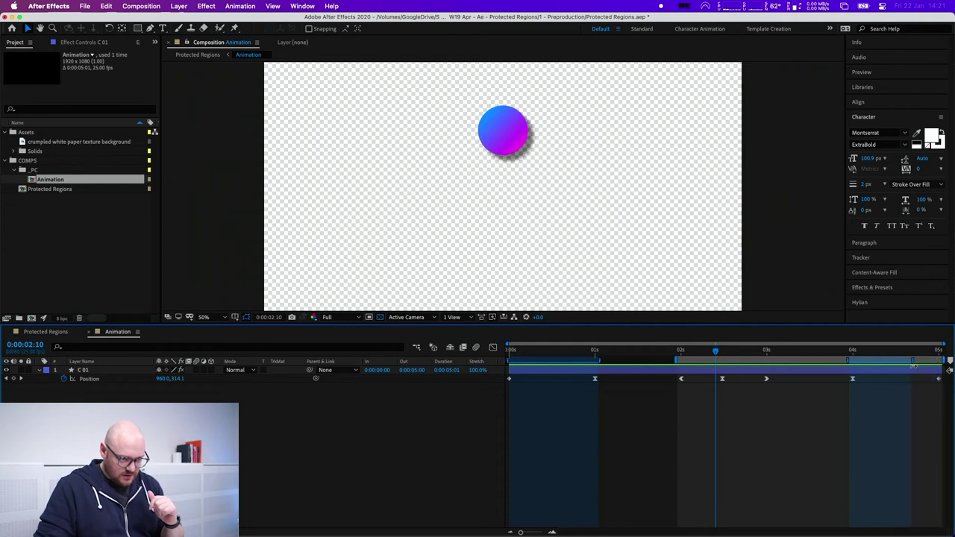
- End the work area just past 3 seconds and check the ball's motion inside it
drag(948, 360, 817, 370)
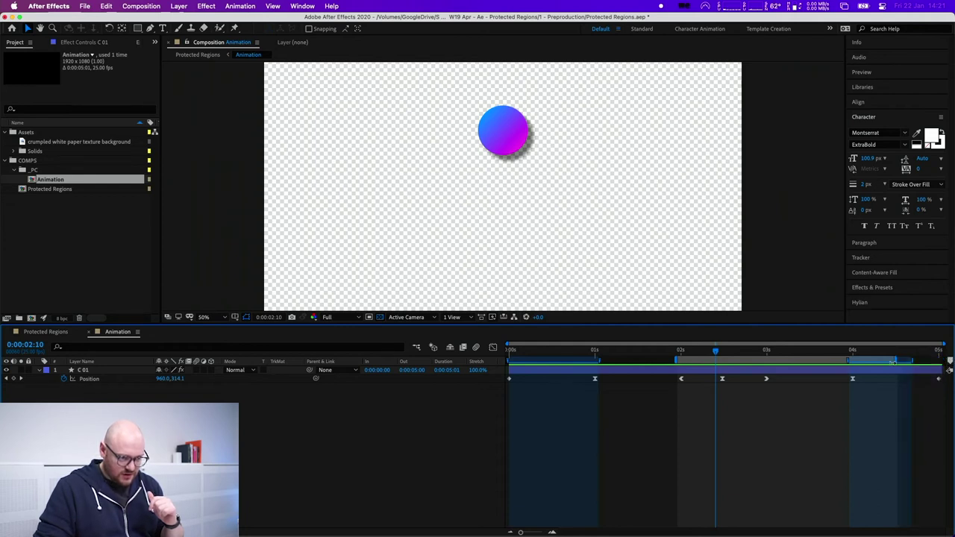
drag(914, 362, 946, 361)
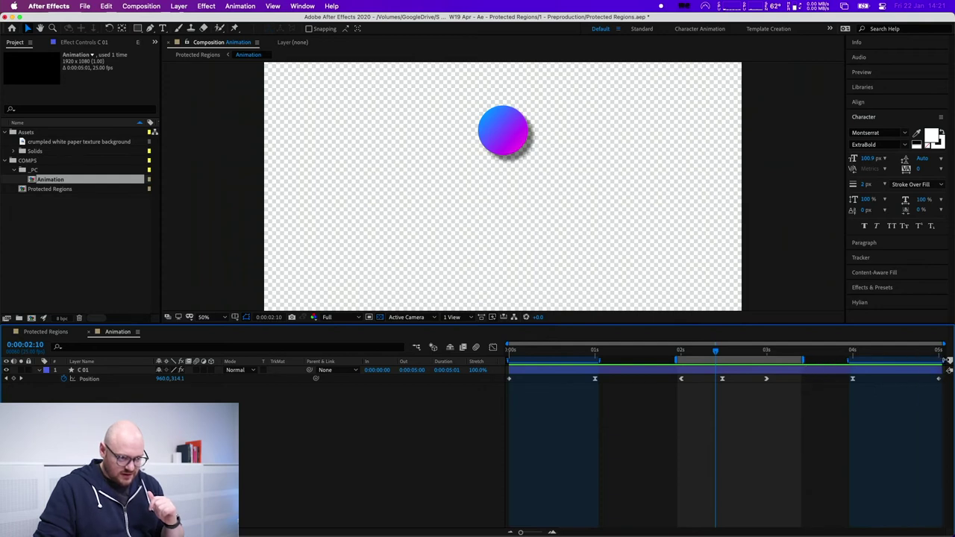
drag(806, 360, 775, 360)
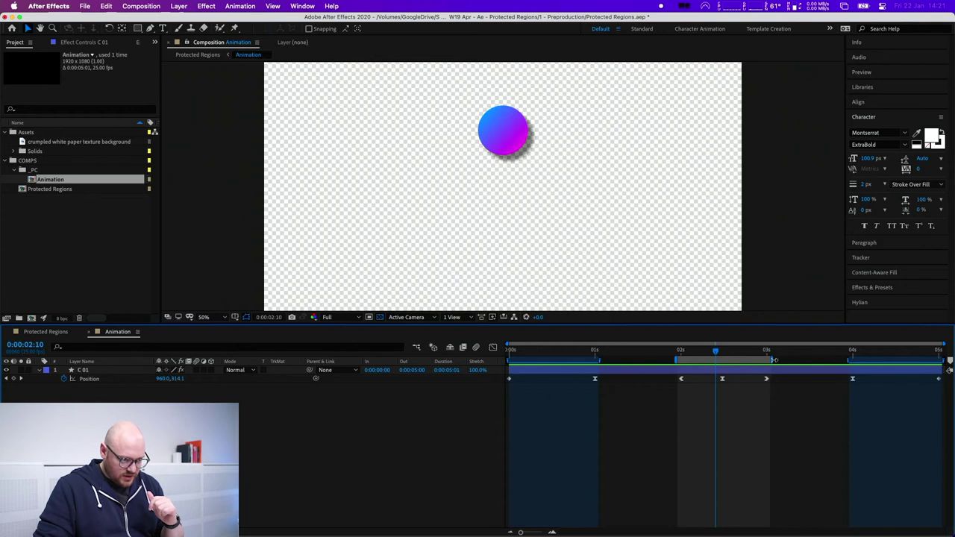
mouse_move(715, 352)
mouse_down()
mouse_move(742, 355)
mouse_move(713, 353)
mouse_up()
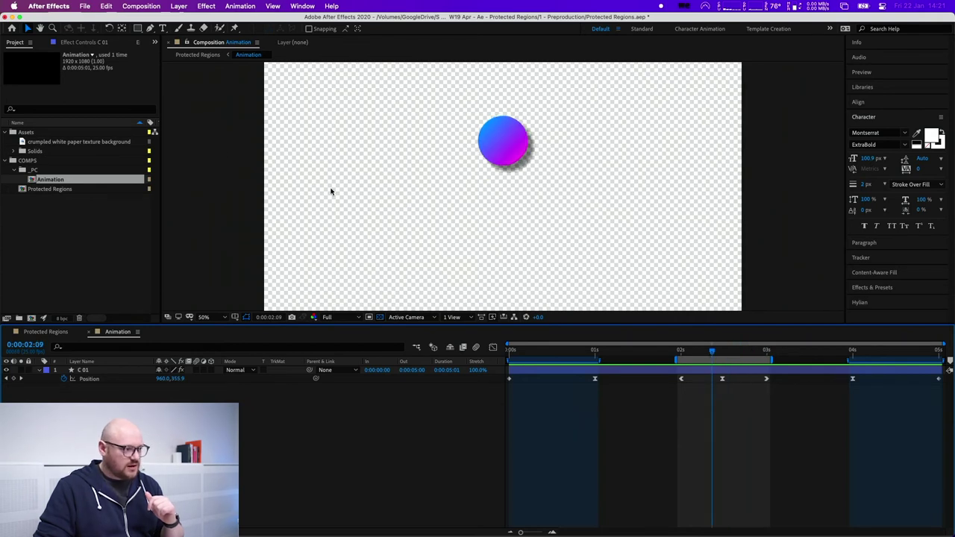
click(144, 7)
mouse_move(157, 190)
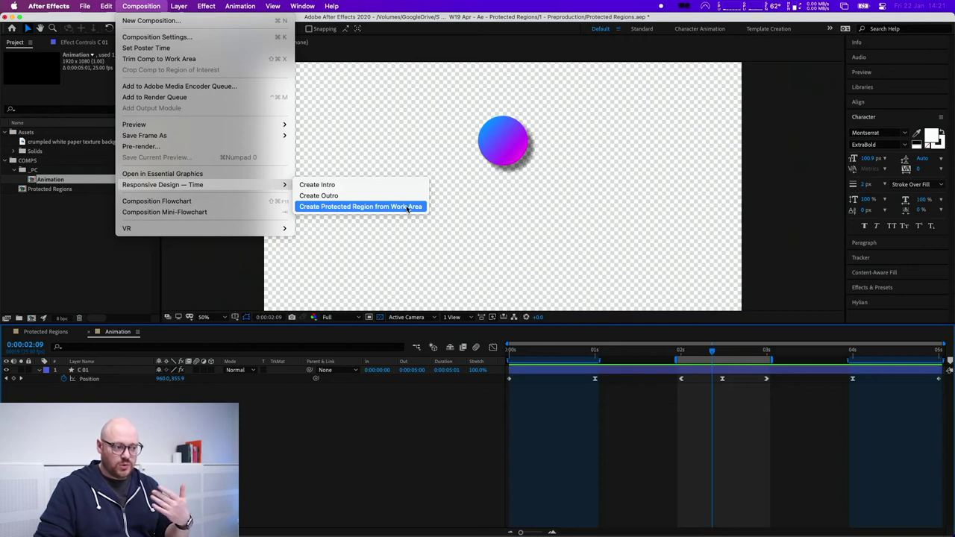
- Create a protected middle region from the 2–3 second work area, then review the motion from 1:17
click(750, 400)
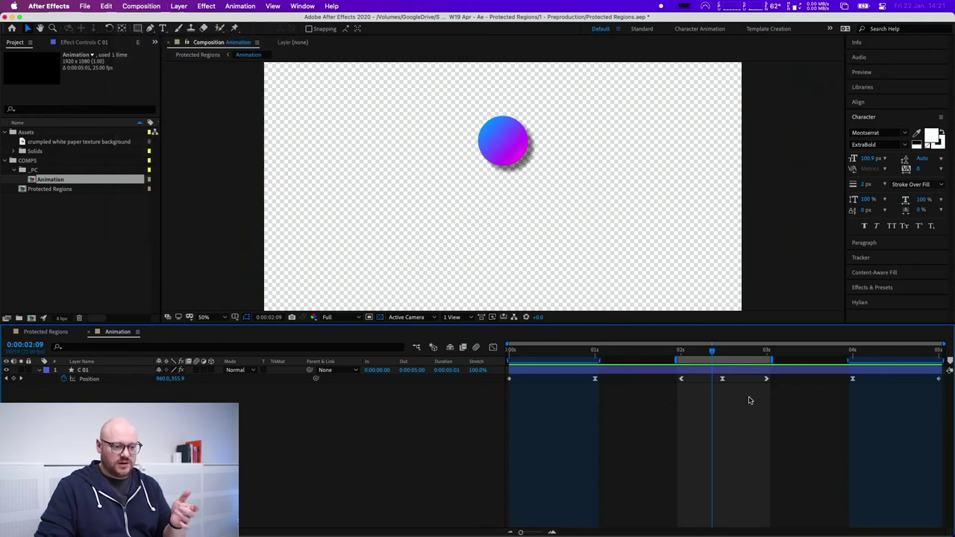
right_click(745, 360)
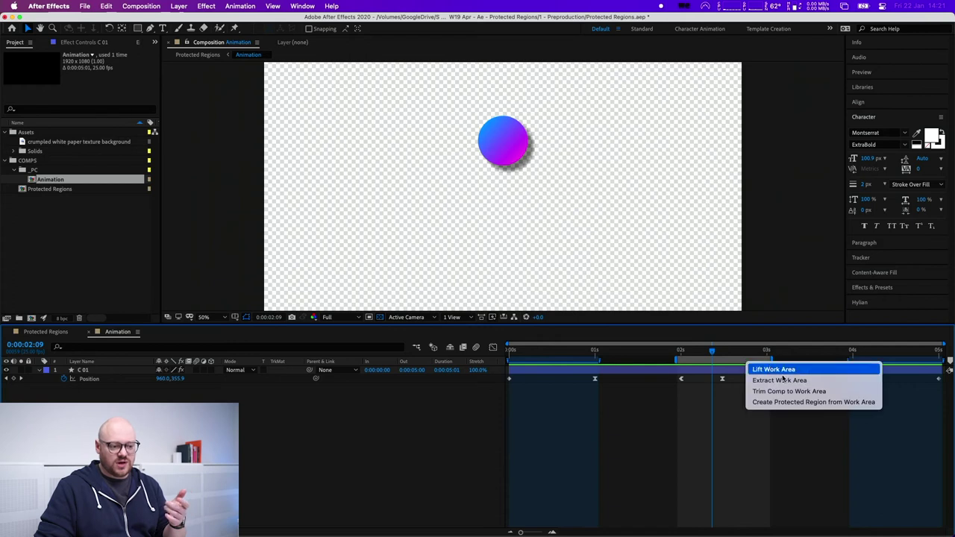
click(826, 403)
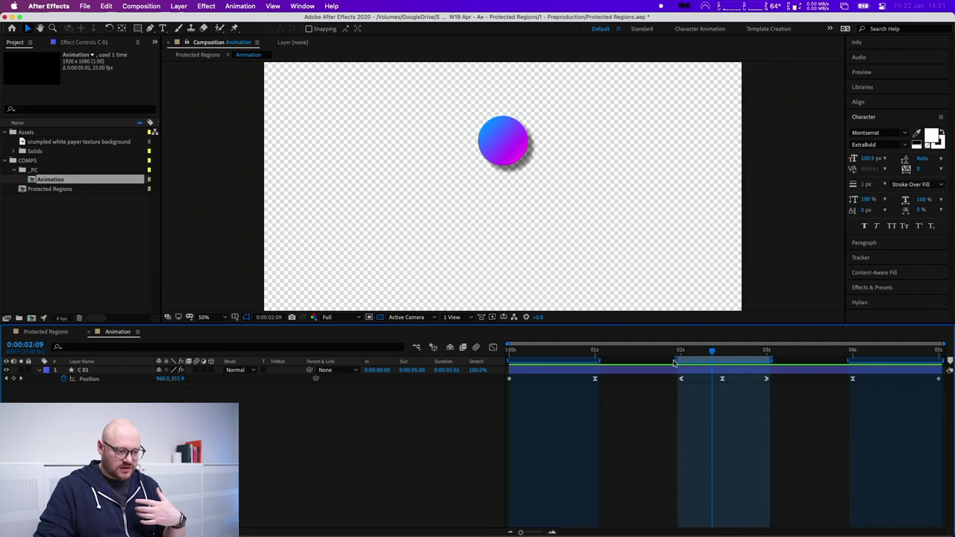
drag(714, 352, 653, 351)
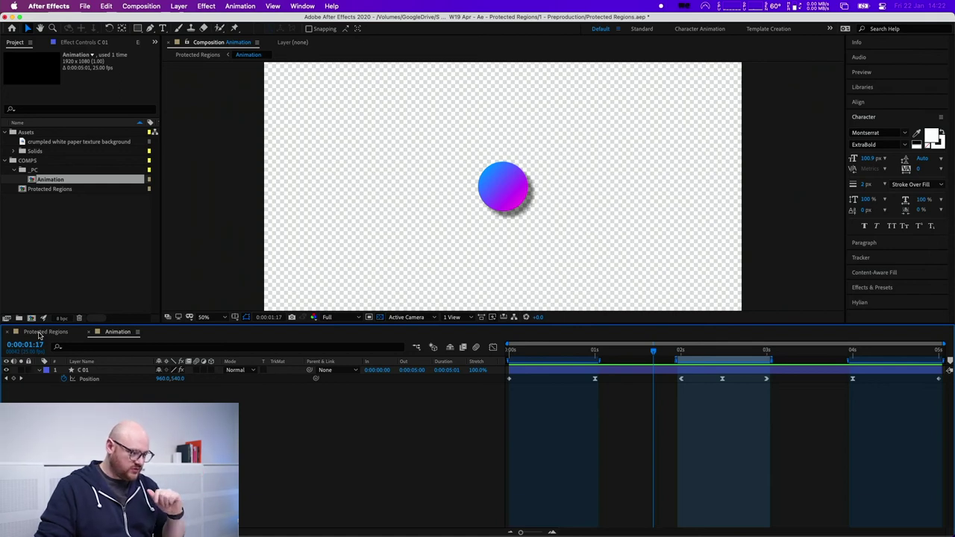
- Return to the Protected Regions comp and save the project
click(41, 332)
key(super+s)
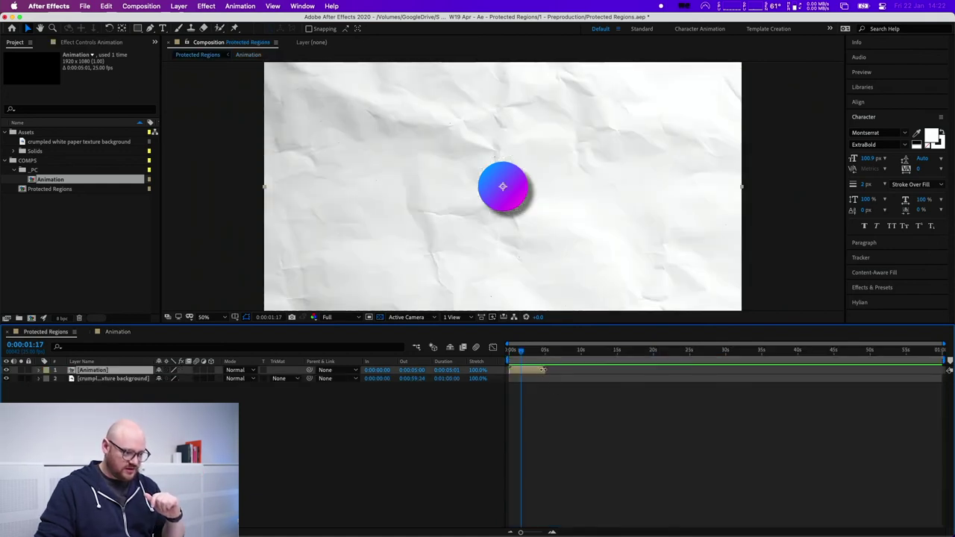
drag(542, 370, 612, 373)
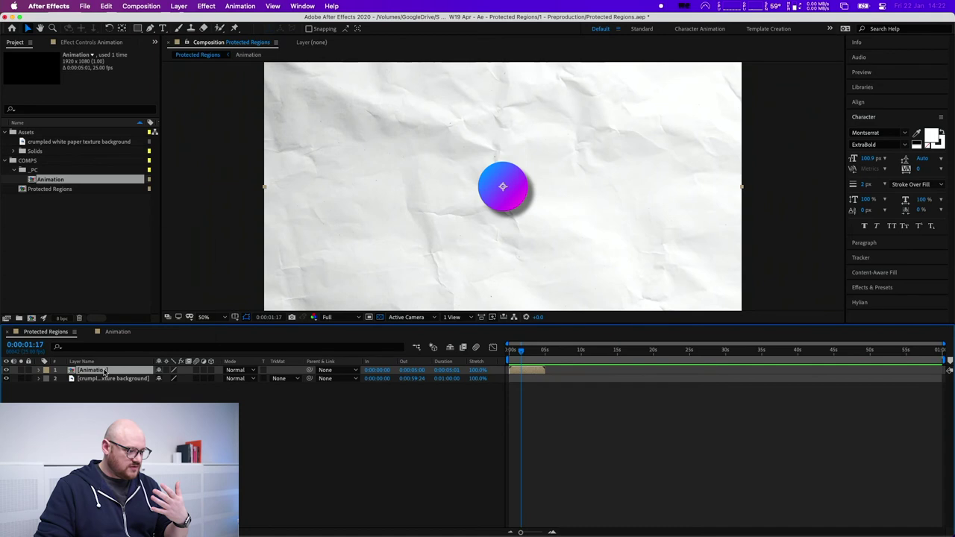
- Use Markers > Update Markers From Source on the Animation layer to import its protected regions
right_click(105, 373)
mouse_move(152, 350)
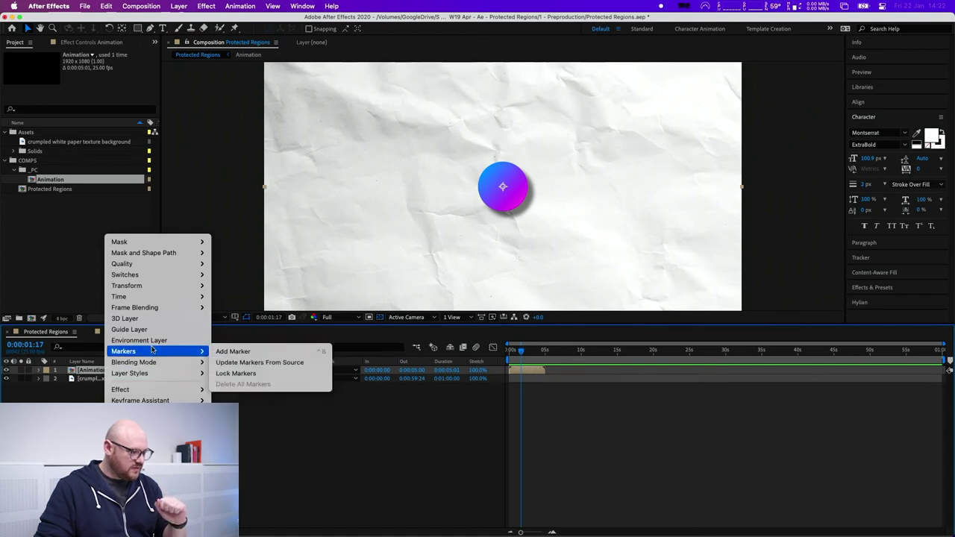
mouse_move(152, 299)
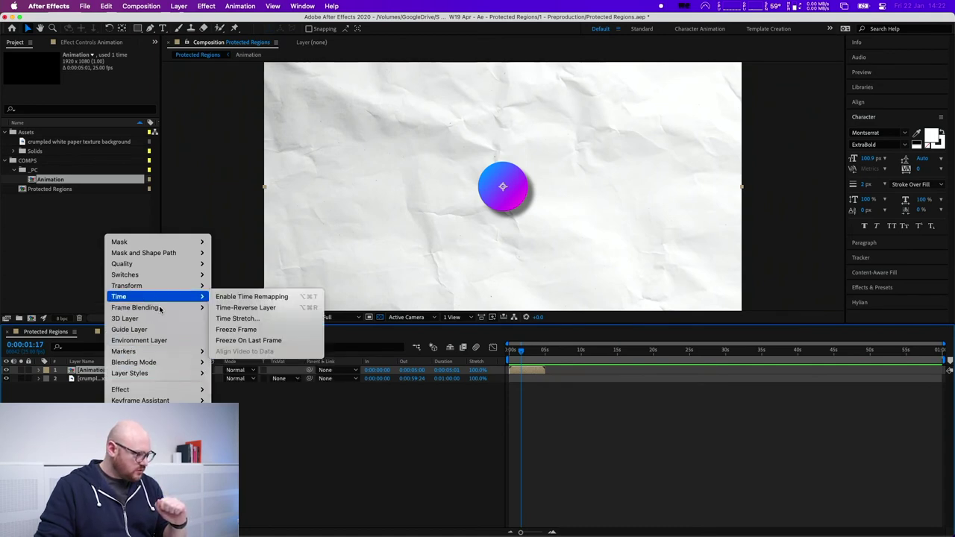
mouse_move(114, 352)
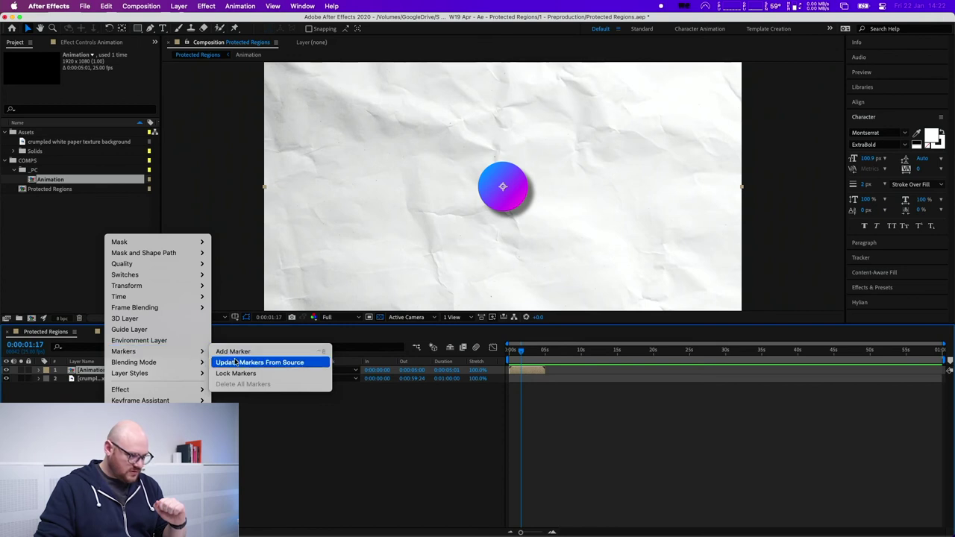
click(311, 363)
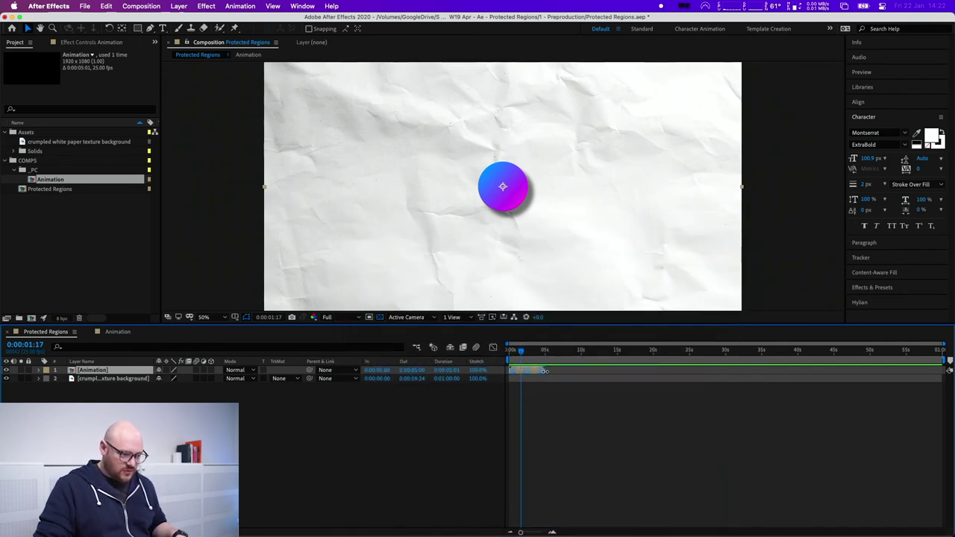
- Time-stretch the Animation layer to 592.9% so it ends near 29s, then preview from the start
drag(544, 371, 722, 369)
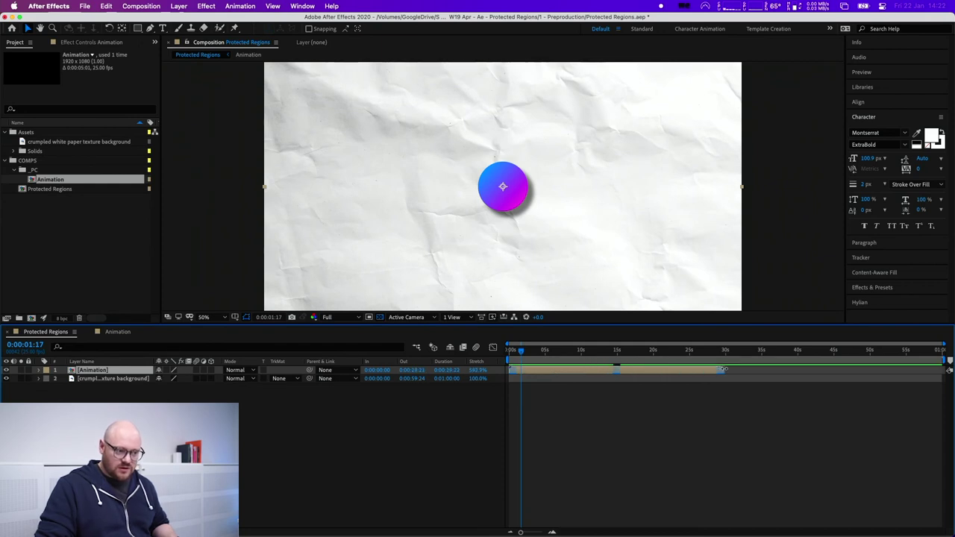
drag(518, 345, 510, 345)
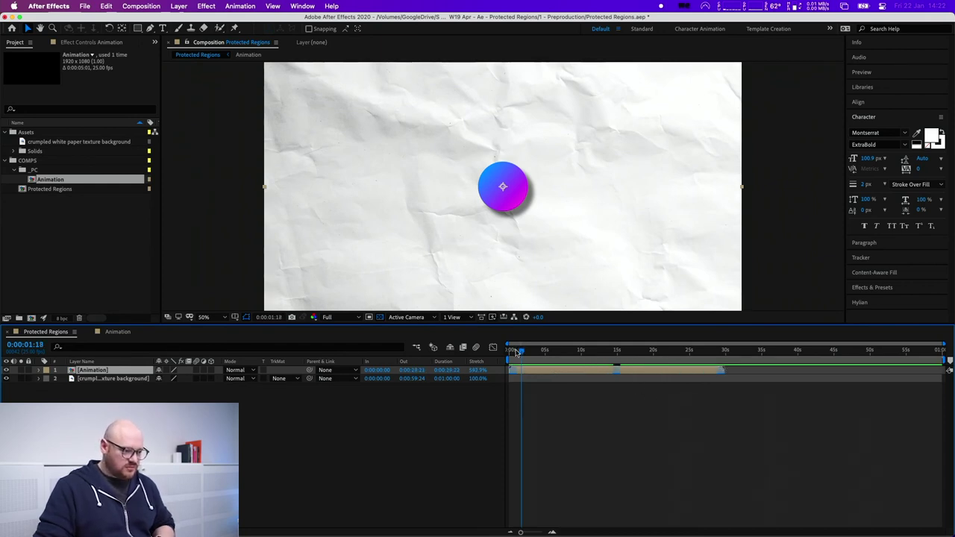
key(space)
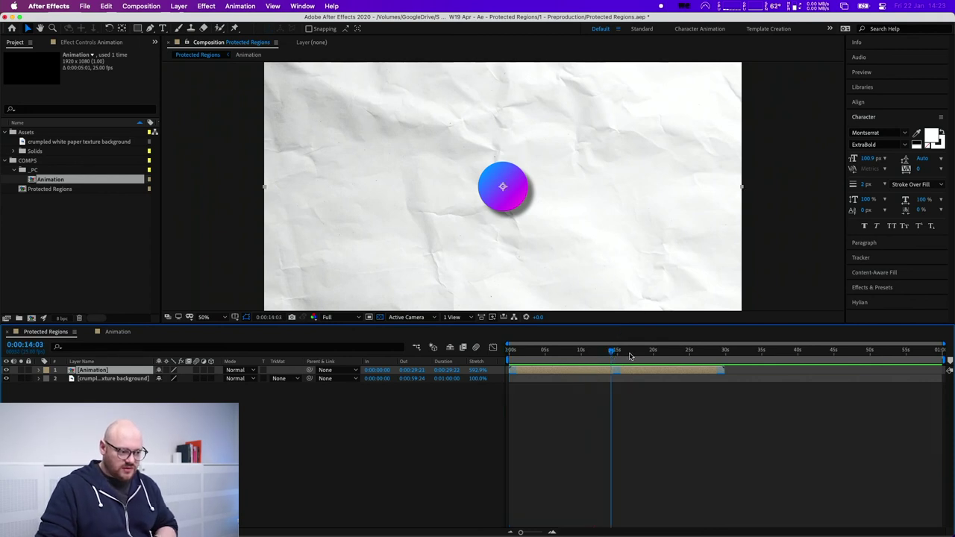
key(space)
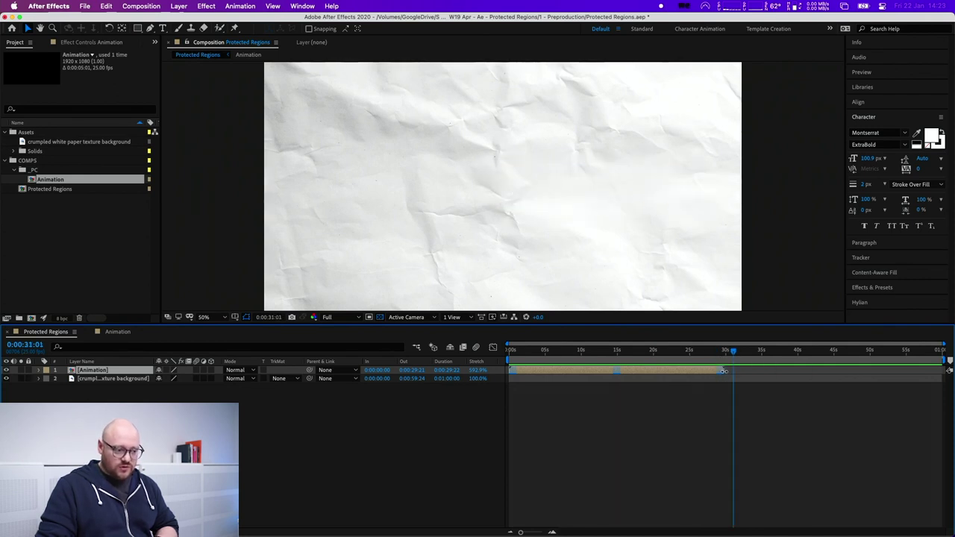
- Drag the Animation layer's out point to about 47 seconds, a 933.3% stretch
mouse_move(744, 368)
mouse_down()
mouse_move(949, 371)
mouse_move(718, 370)
mouse_move(836, 375)
mouse_up()
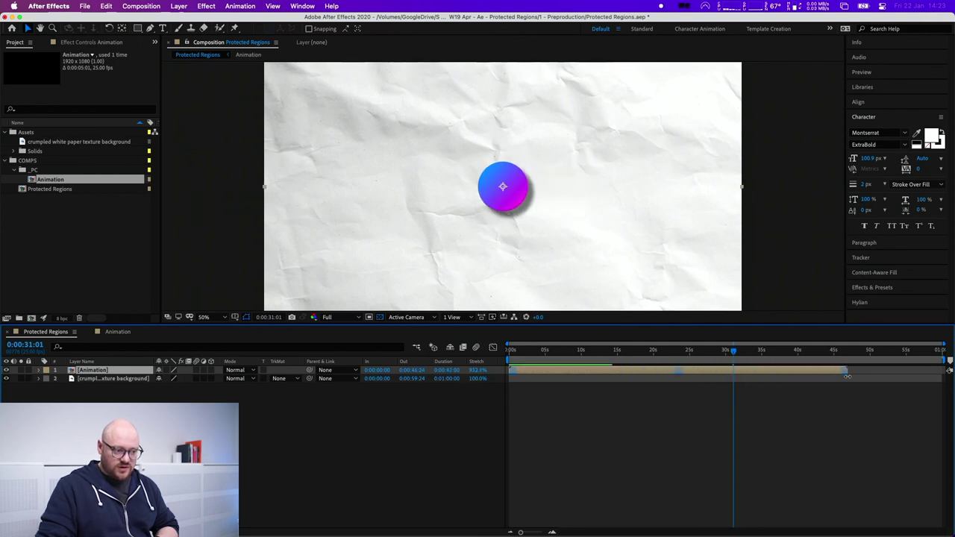